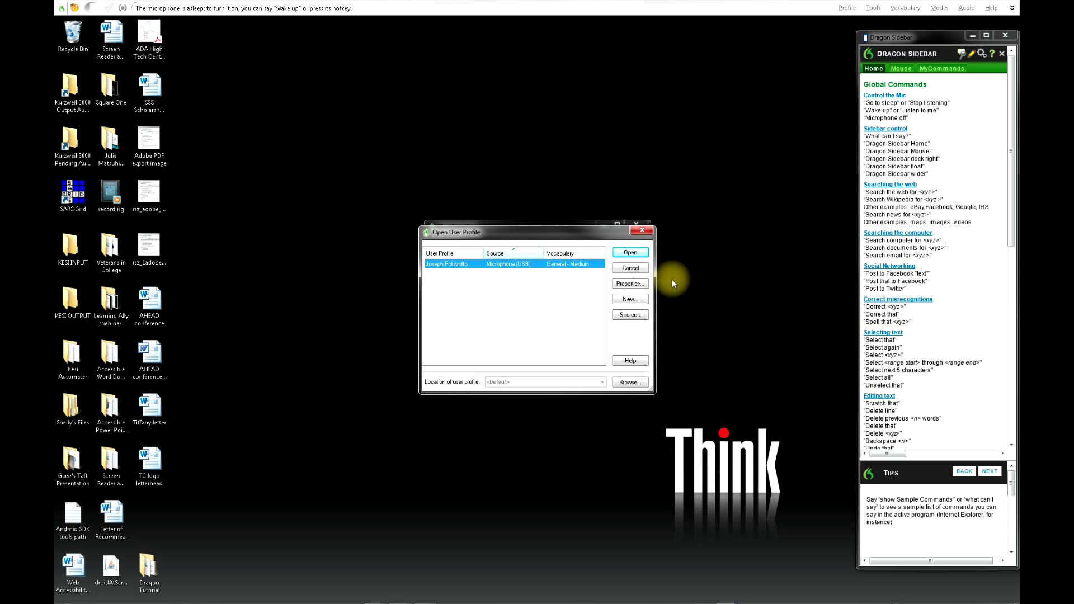
Step: Start a new user profile from the Open User Profile dialog
left_click(645, 303)
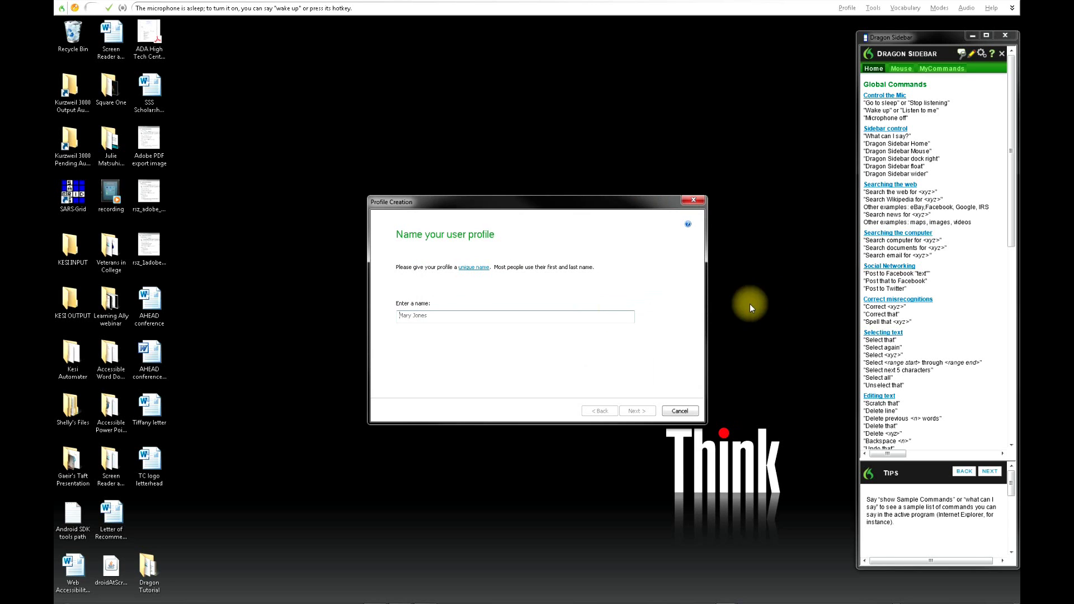
Step: Name the profile 'Test Student', keeping age 22-54, United States region and Standard accent
left_click(404, 317)
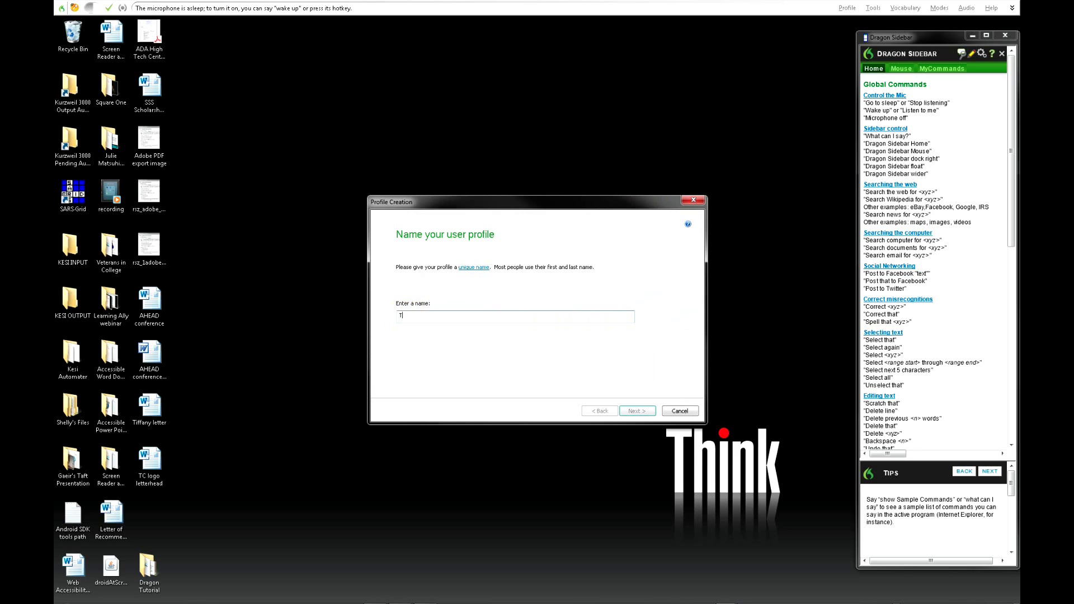
type("Test Student")
key("Return")
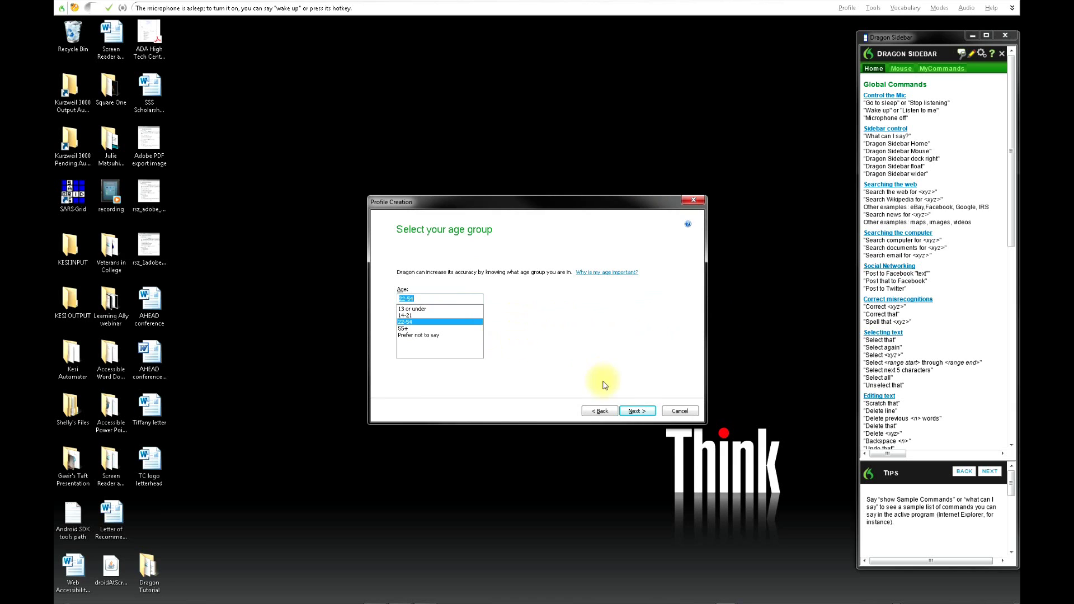
left_click(632, 412)
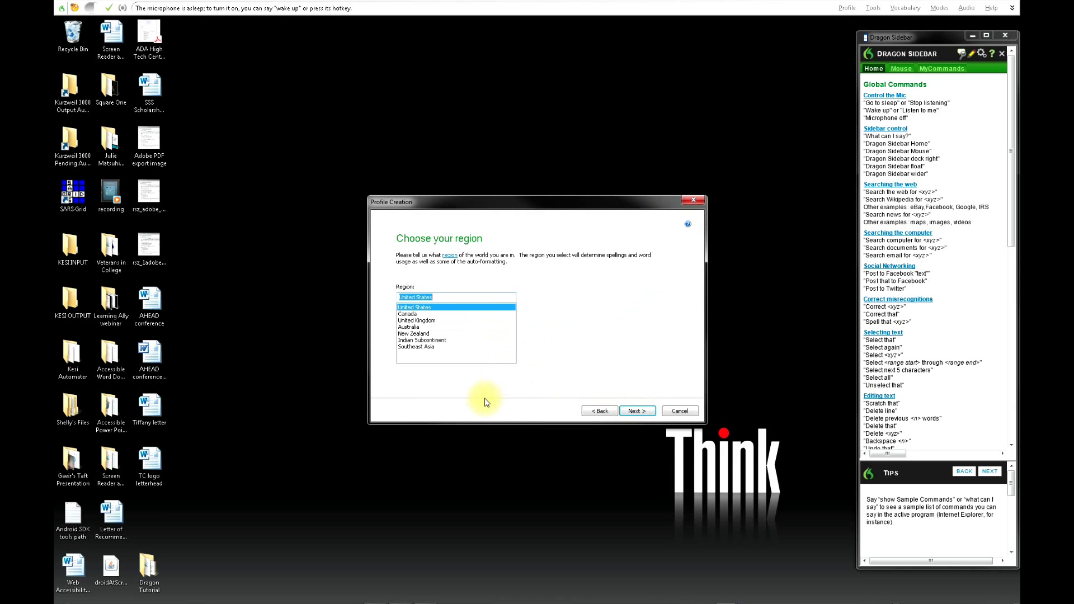
left_click(628, 412)
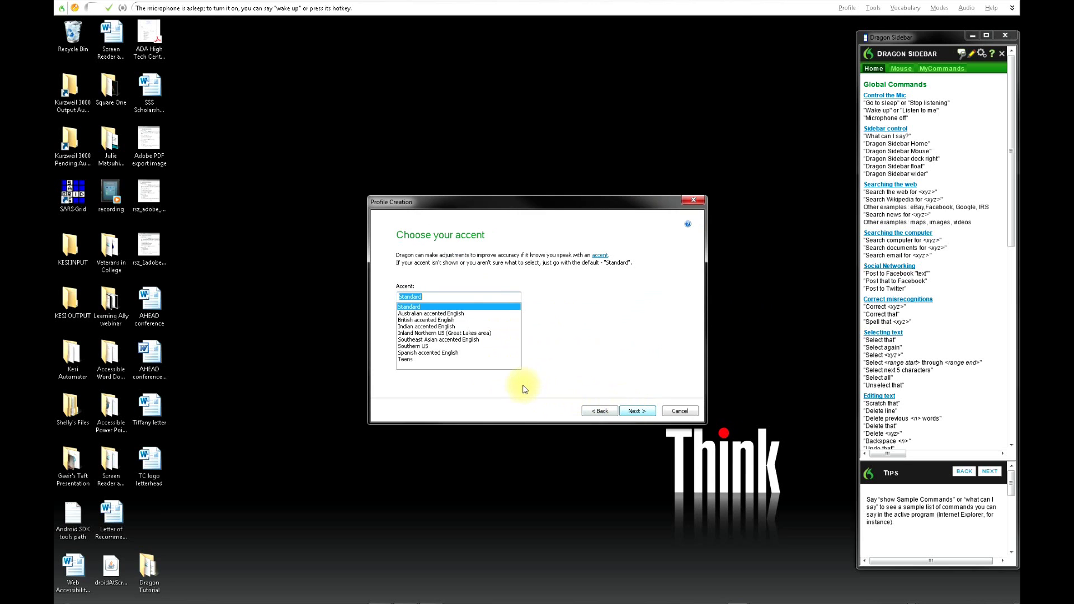
left_click(646, 415)
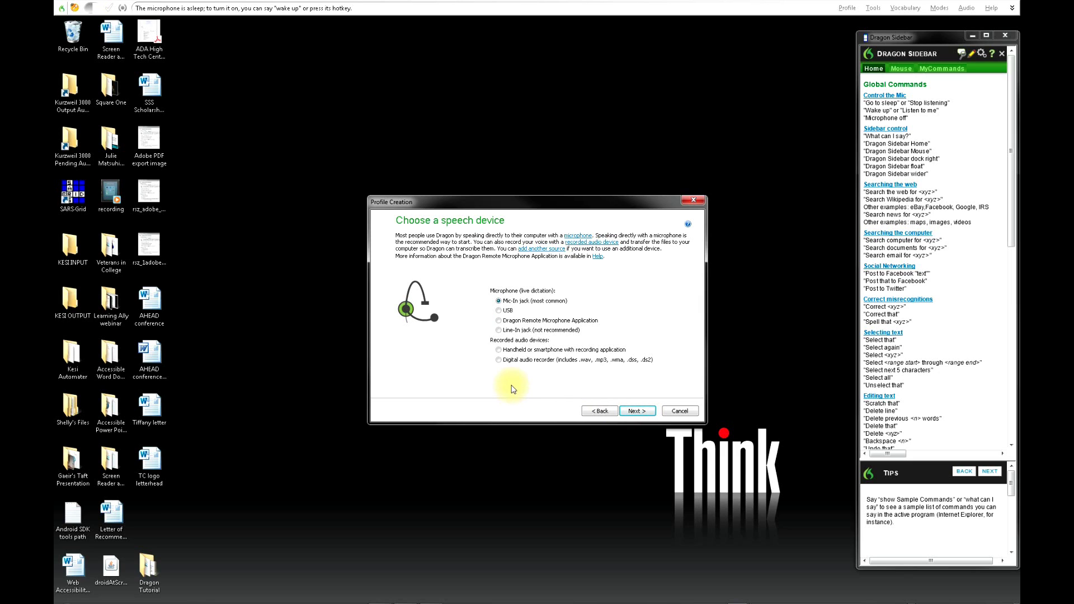
Step: Choose a USB microphone and create the profile
left_click(499, 310)
left_click(629, 411)
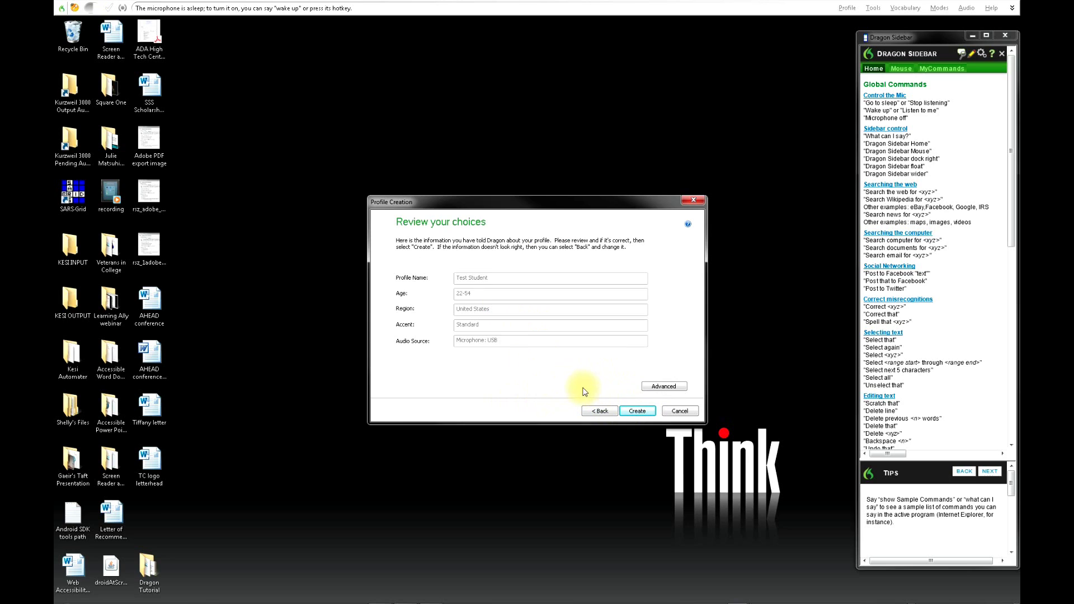
left_click(638, 412)
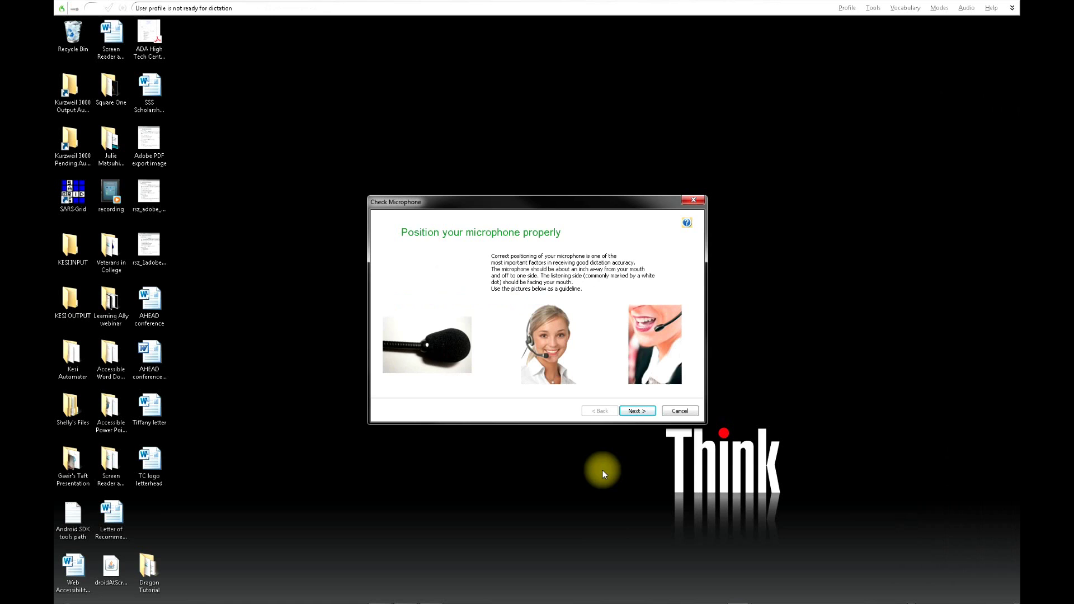
Step: Run the microphone volume check, then the sound quality check
left_click(636, 413)
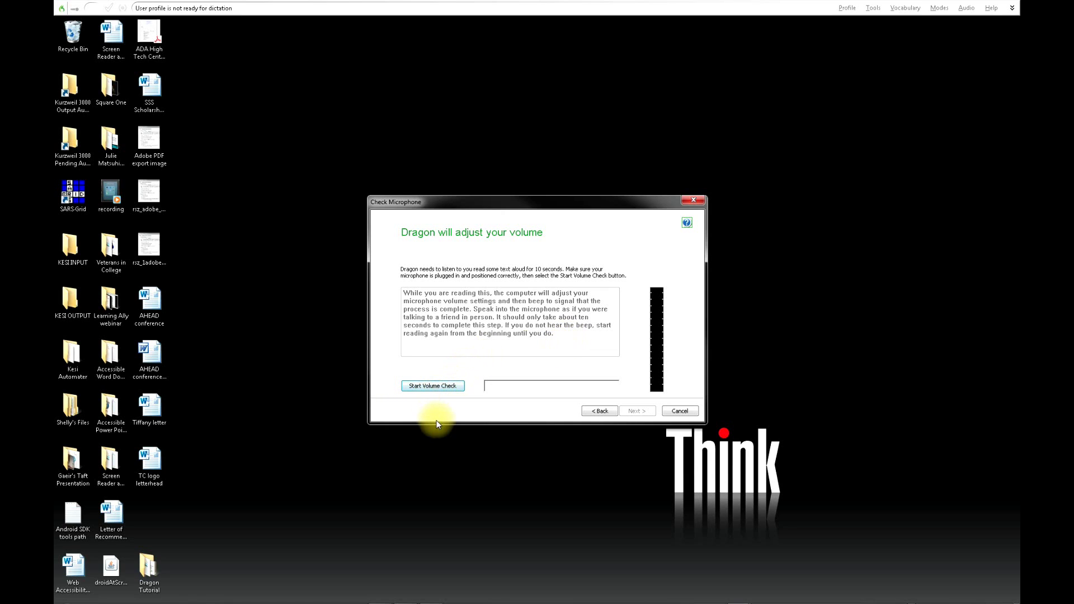
left_click(437, 386)
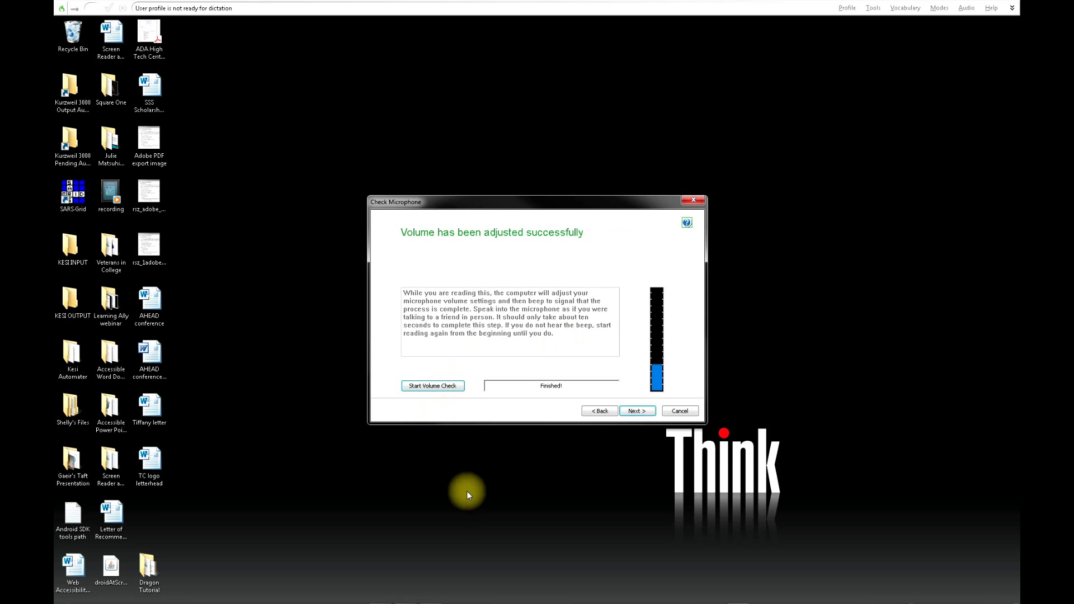
left_click(638, 411)
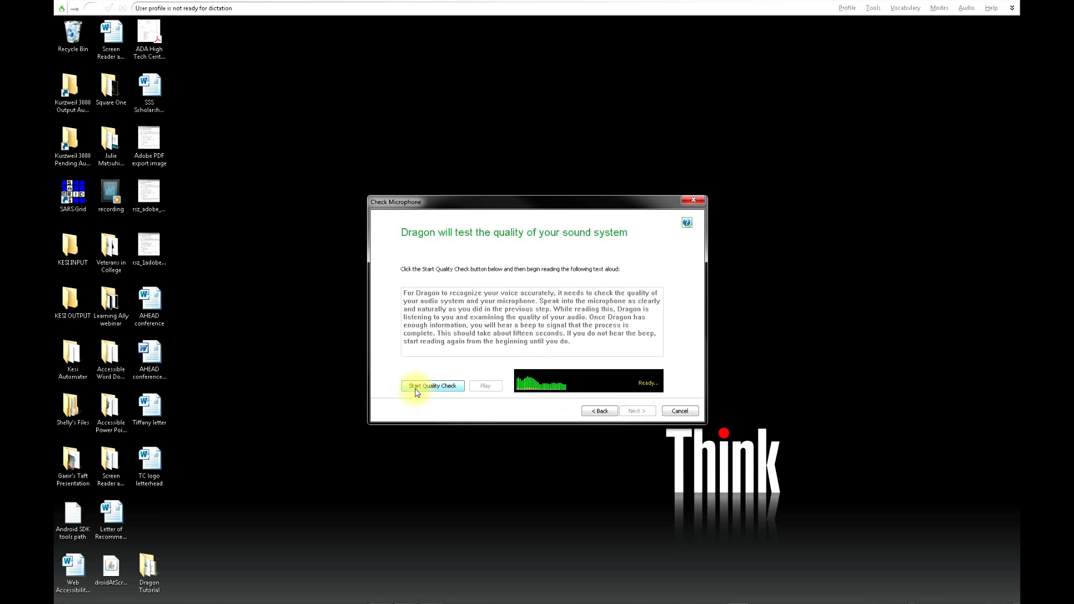
left_click(432, 386)
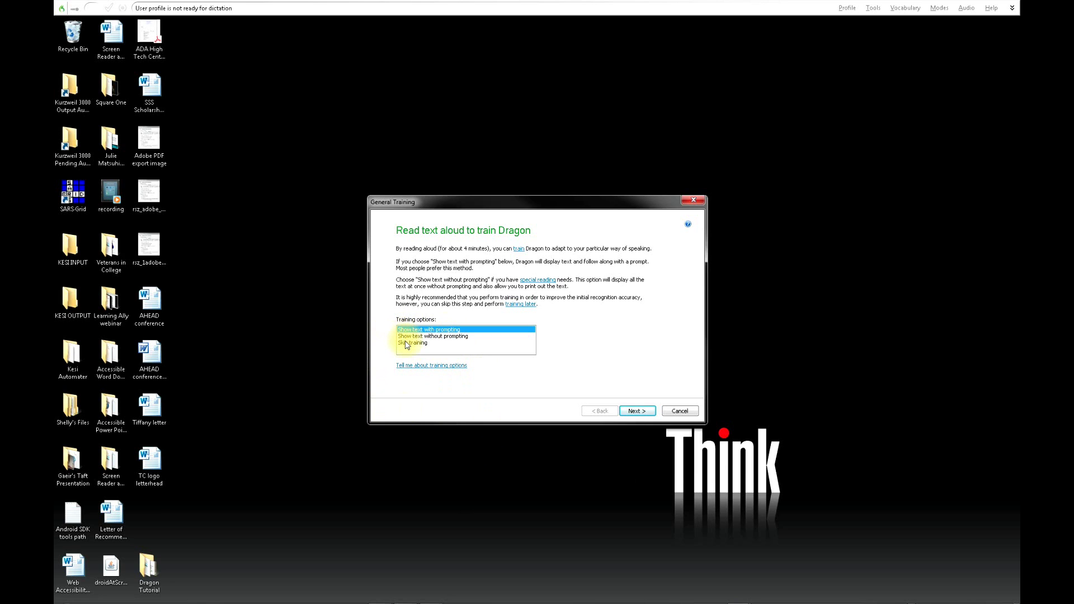
Step: Train with prompted text, reading 'What to Expect from Speech Recognition' until training finishes
key("Return")
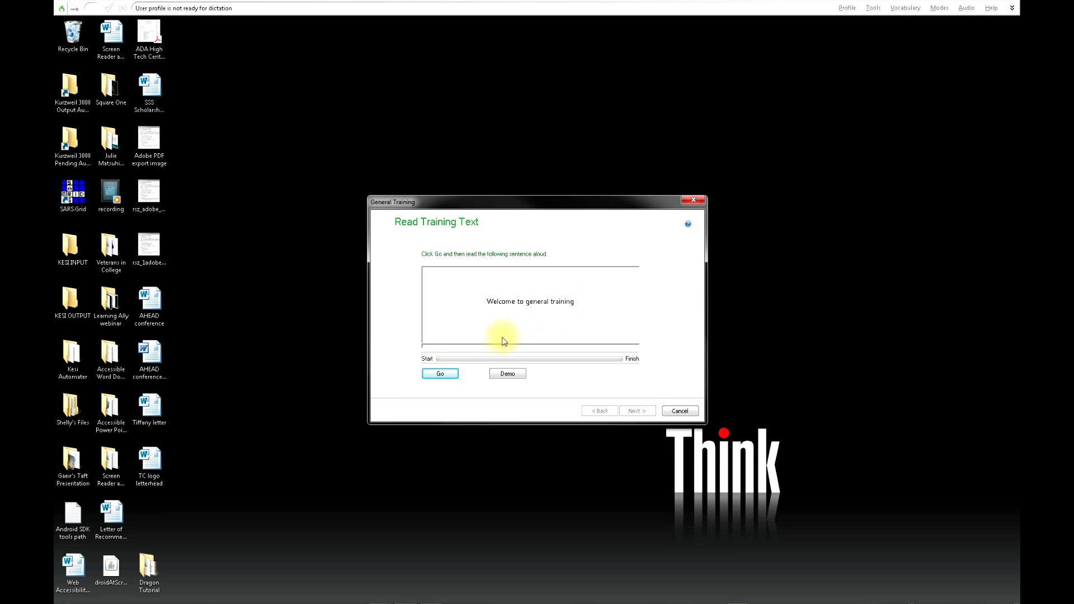
left_click(440, 374)
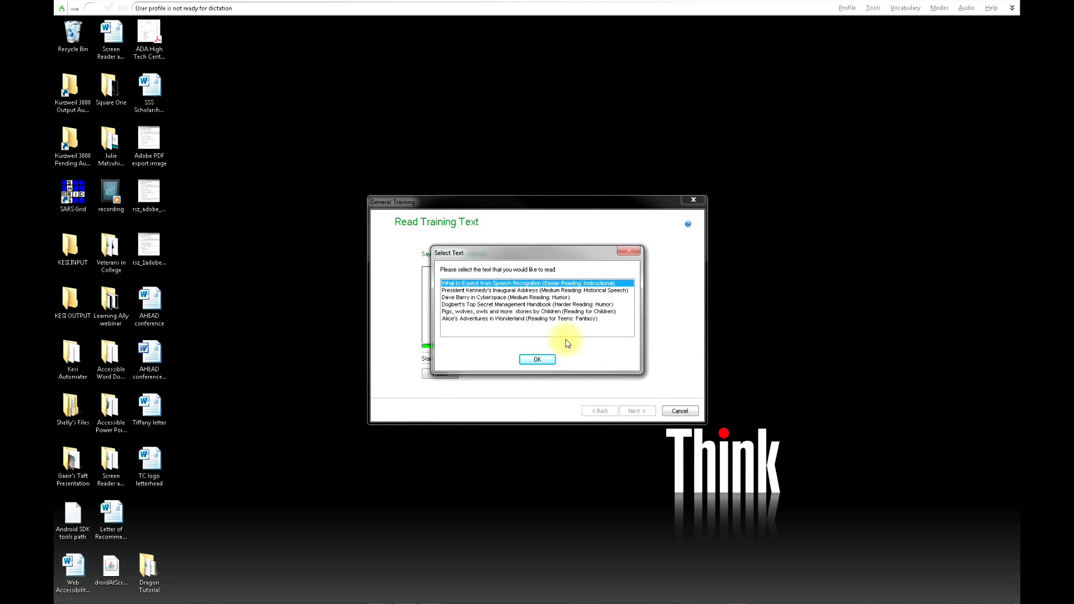
left_click(537, 360)
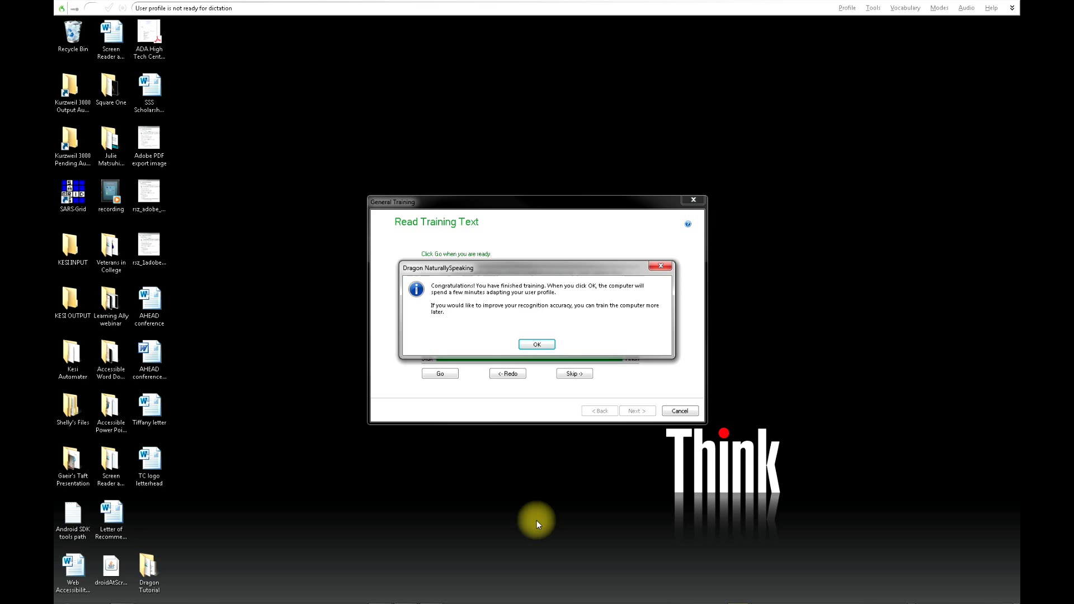
left_click(537, 345)
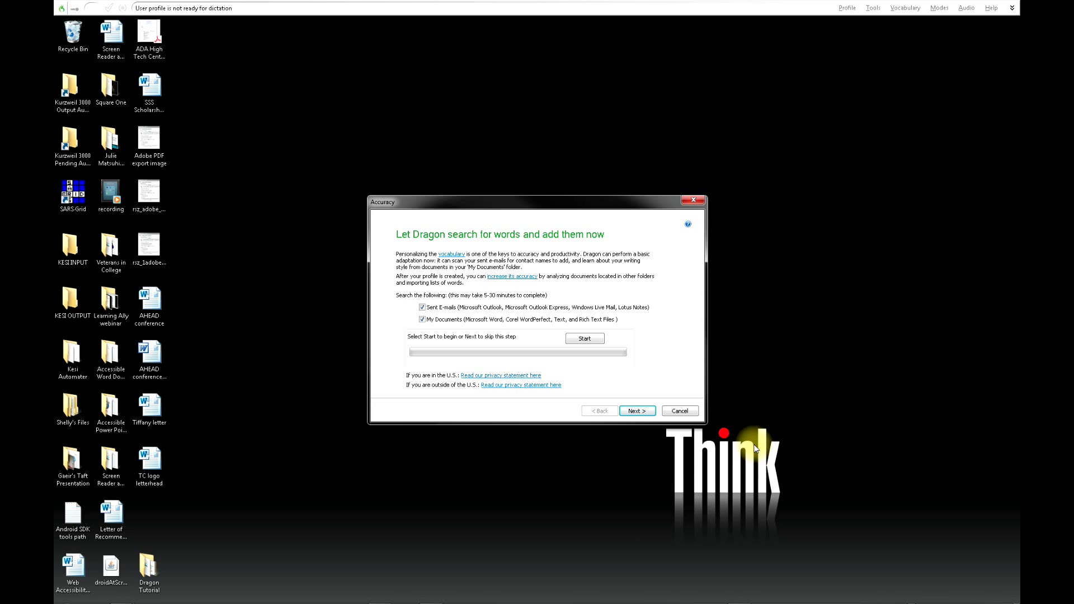
Step: Skip the vocabulary scan by unchecking Sent E-mails and My Documents
left_click(422, 308)
left_click(421, 319)
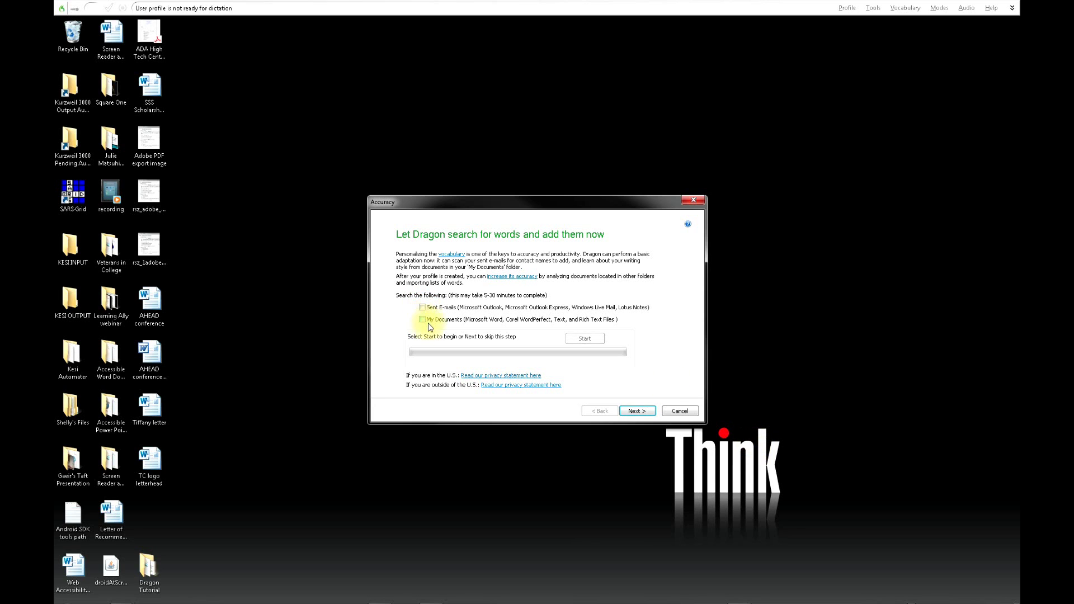
left_click(636, 411)
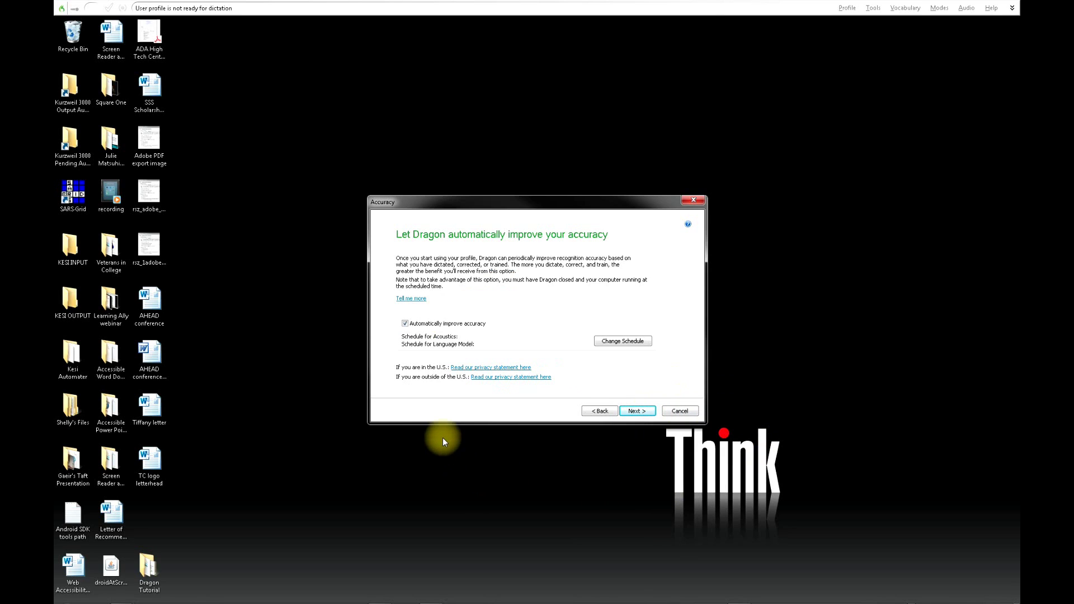
Step: Turn off automatic accuracy improvement and choose Don't run Data Collection
left_click(405, 326)
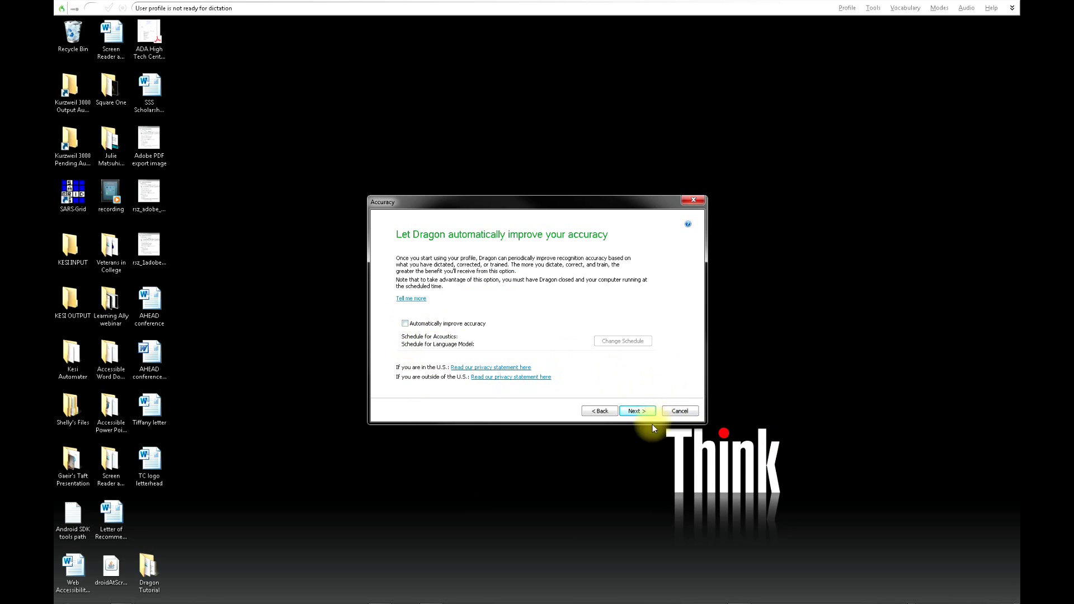
left_click(635, 412)
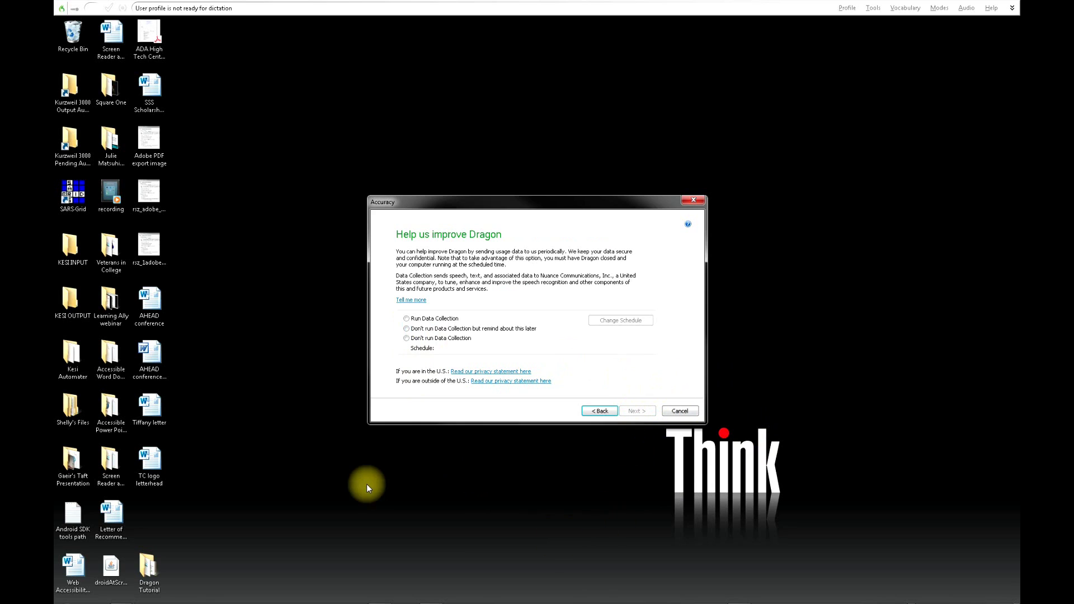
left_click(408, 339)
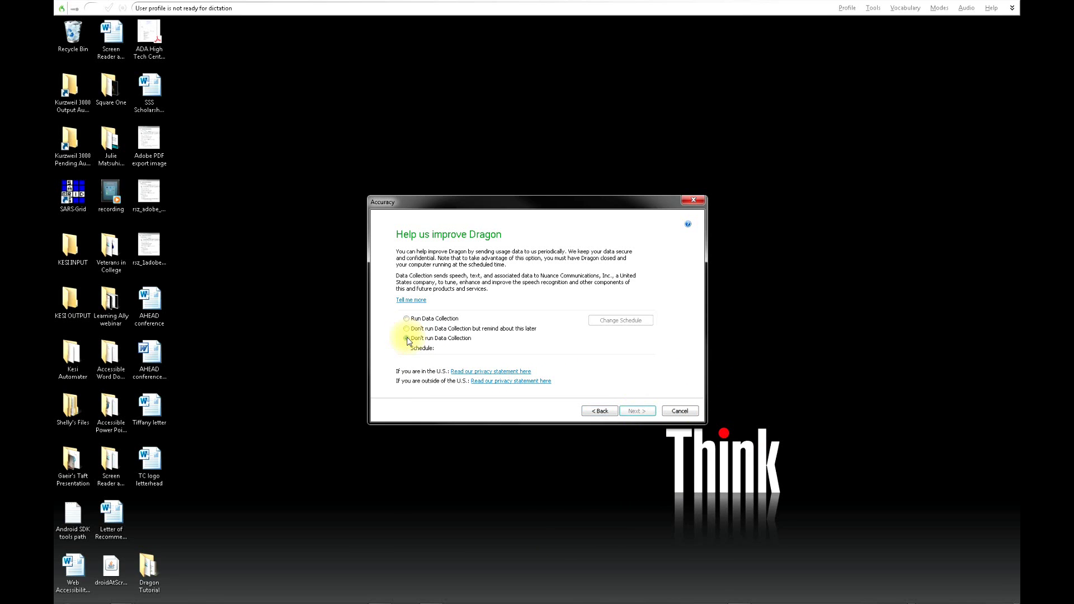
left_click(641, 412)
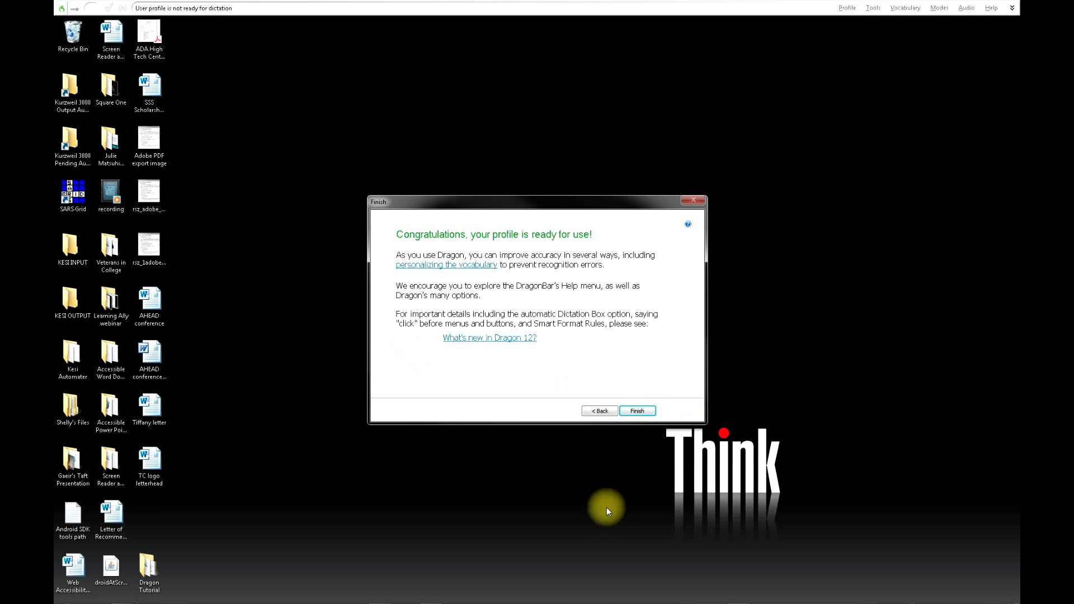
Step: Finish the wizard and close the Dragon Interactive Tutorial with Alt+F4
left_click(643, 414)
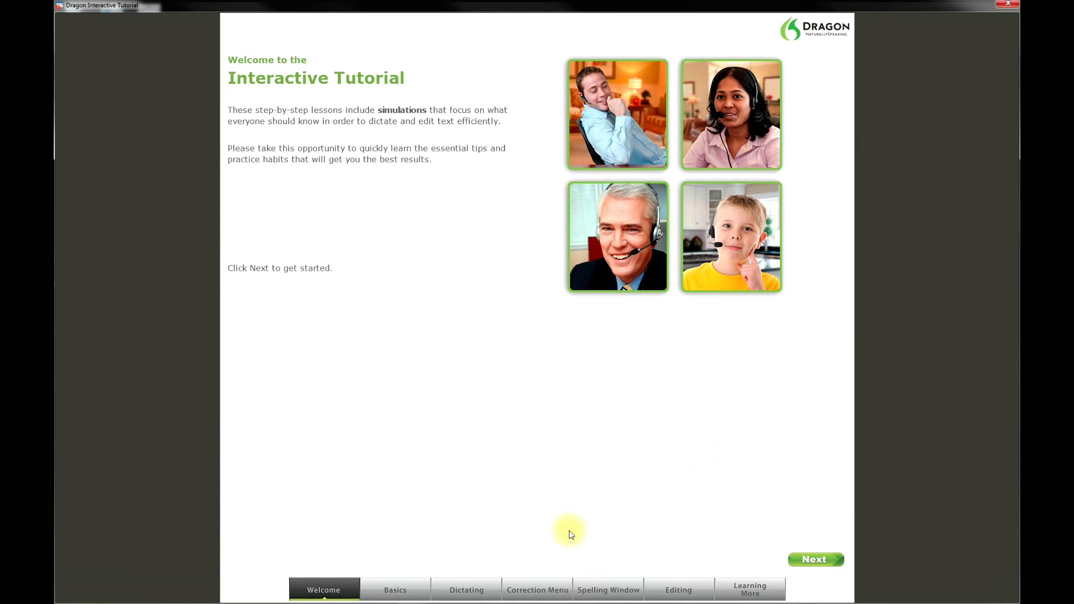
key("alt+F4")
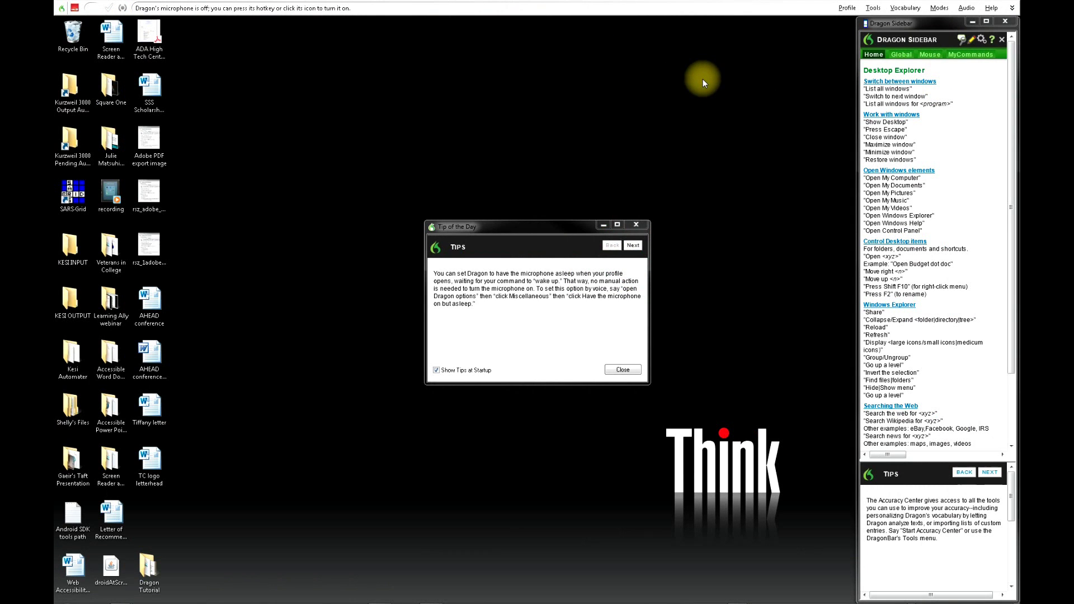
Step: Reopen the Test Student profile via Profile > Open User Profile
left_click(847, 8)
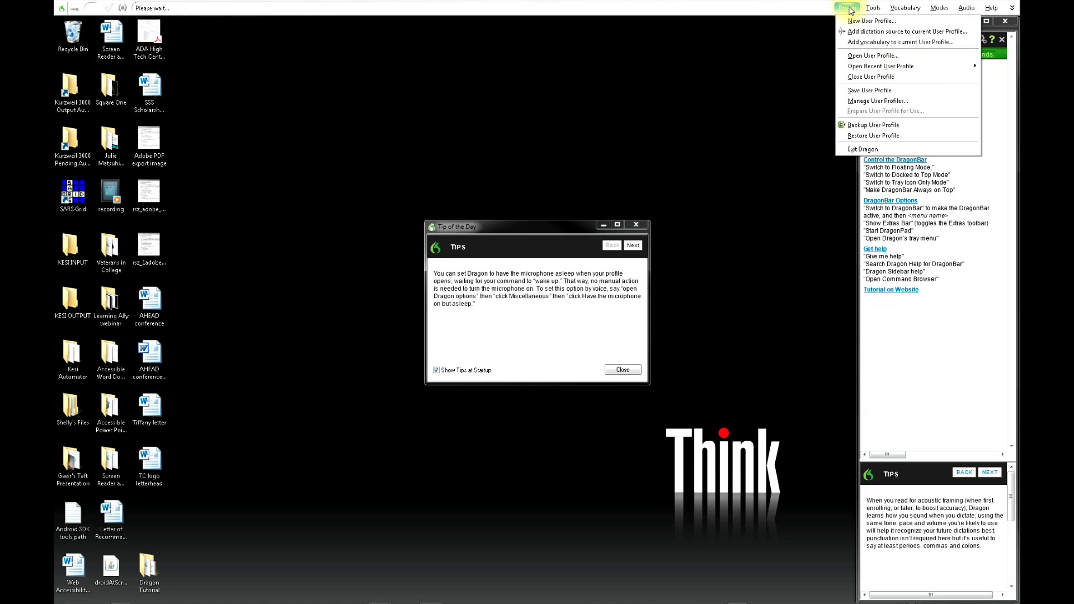
left_click(847, 8)
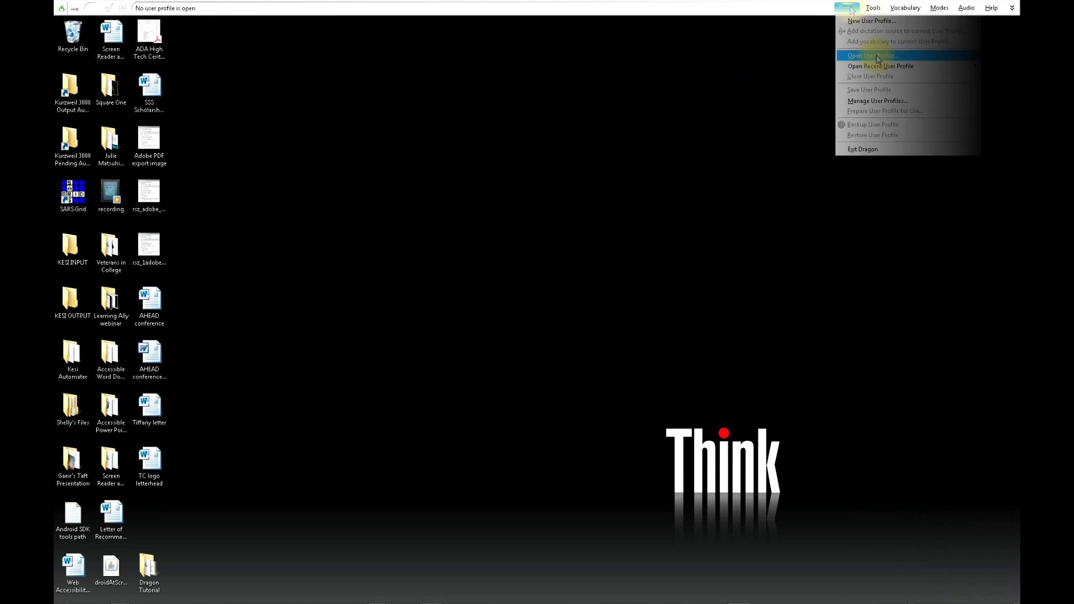
left_click(876, 53)
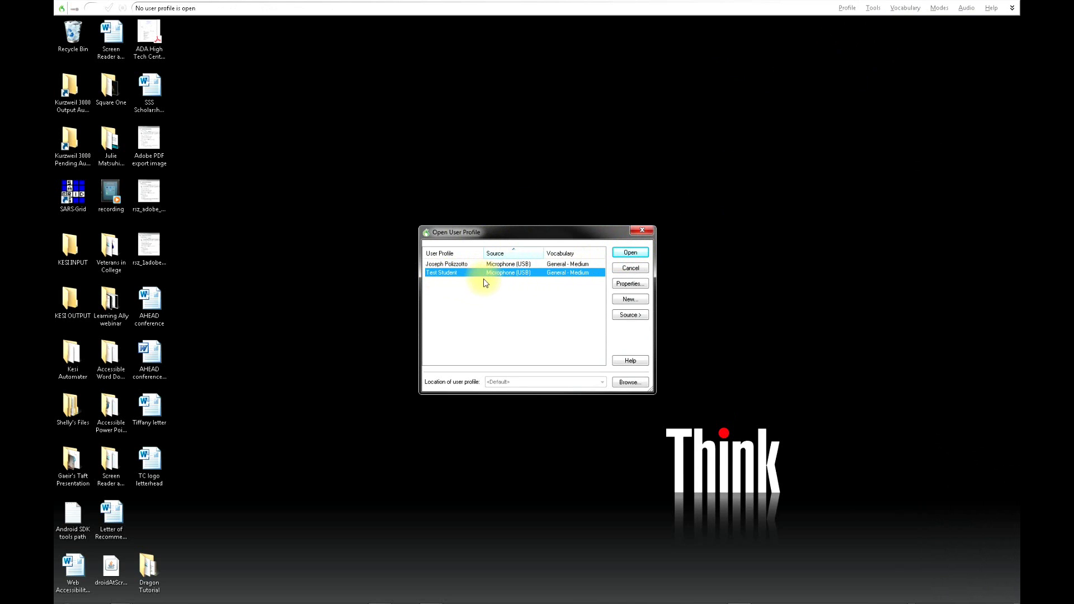
left_click(625, 253)
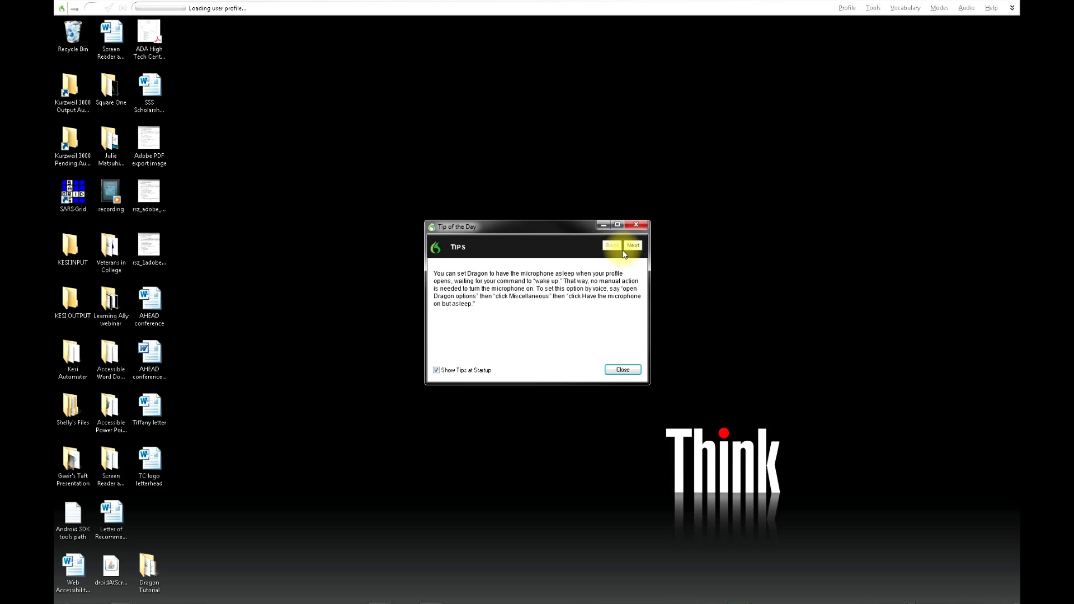